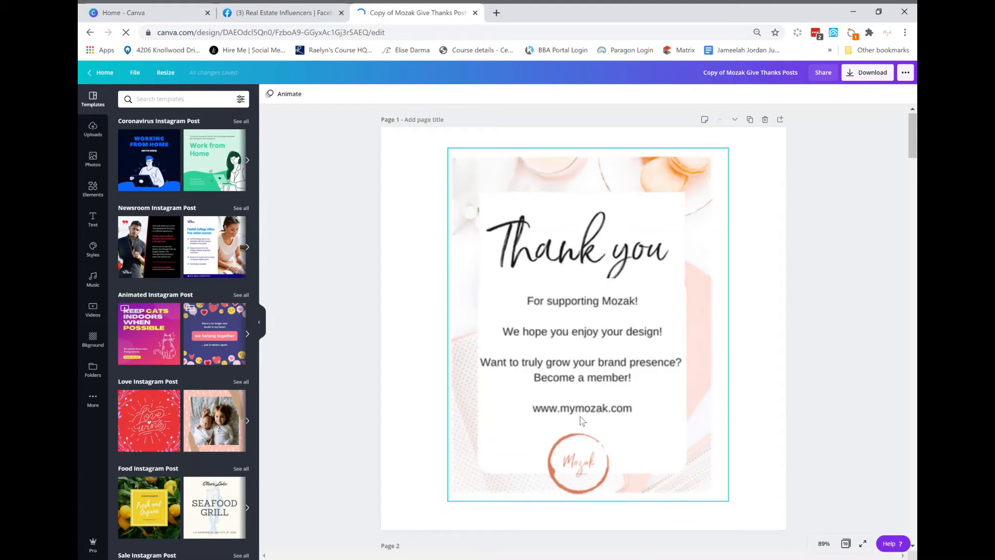
- Scroll down to page 9, the New Blog Post layout with its 'place picture here' box
scroll(580, 416, "down", 1)
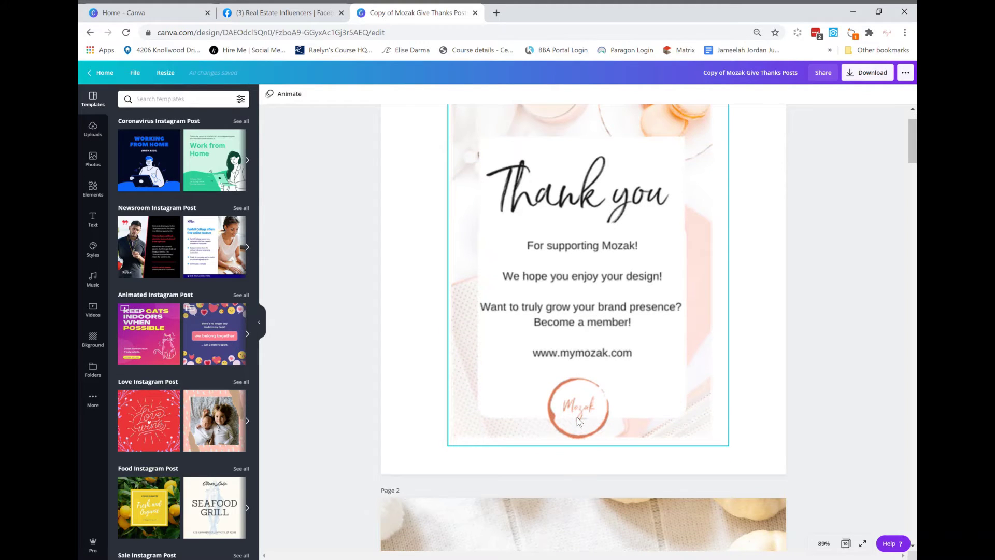
scroll(580, 425, "down", 6)
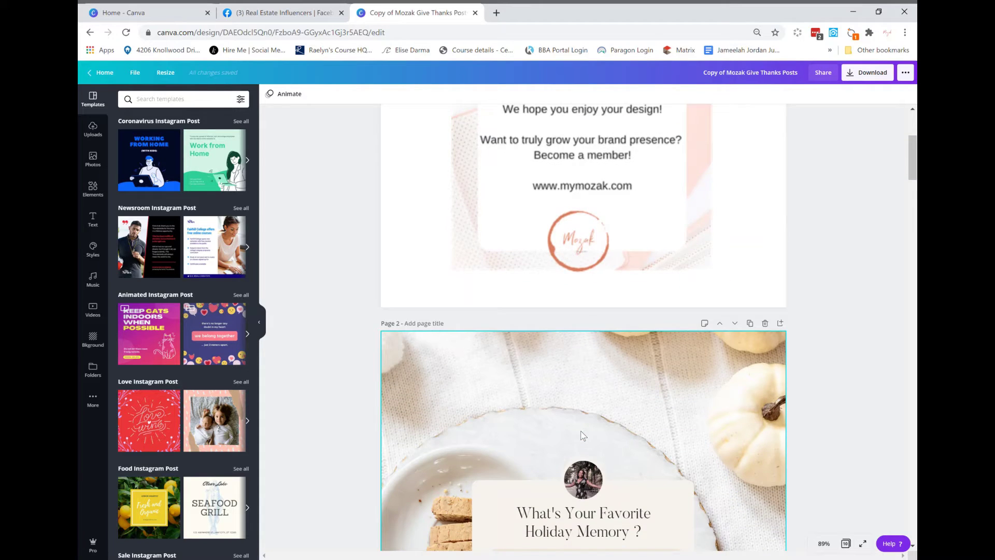
scroll(580, 428, "down", 3)
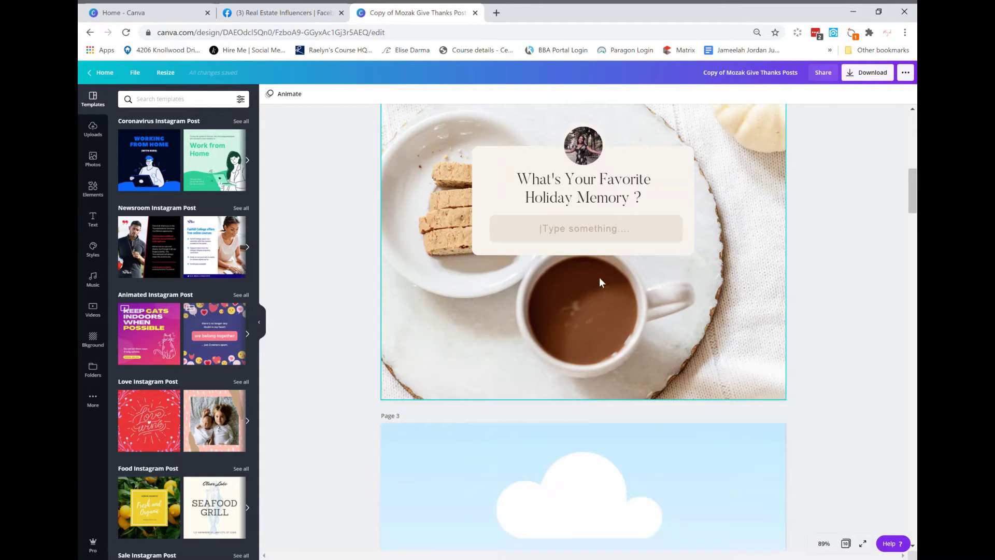
scroll(433, 306, "down", 6)
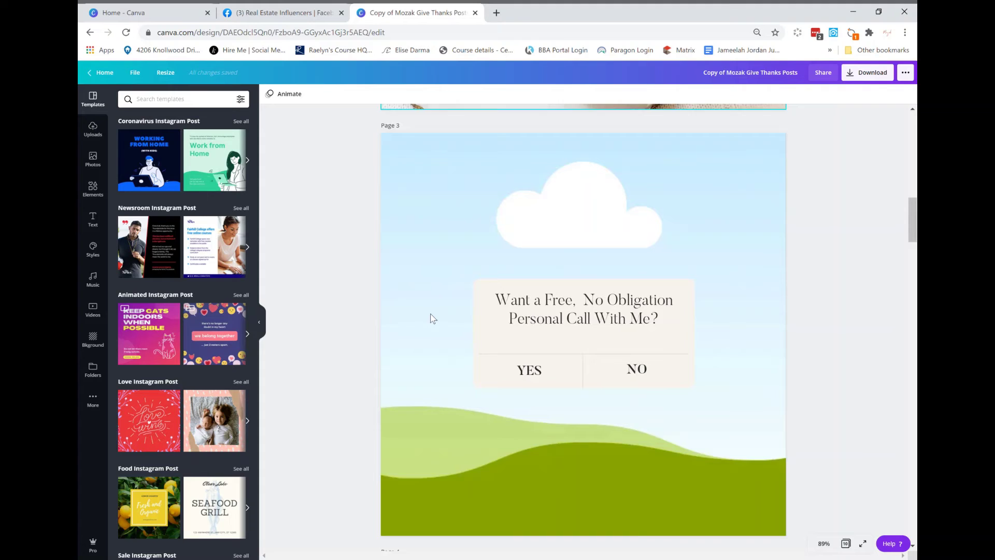
scroll(551, 243, "down", 7)
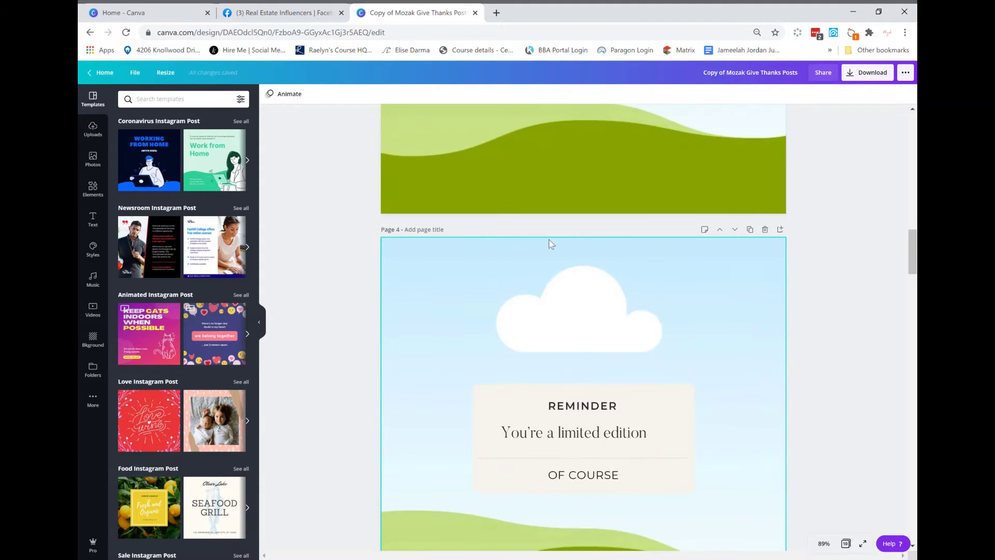
scroll(549, 240, "down", 8)
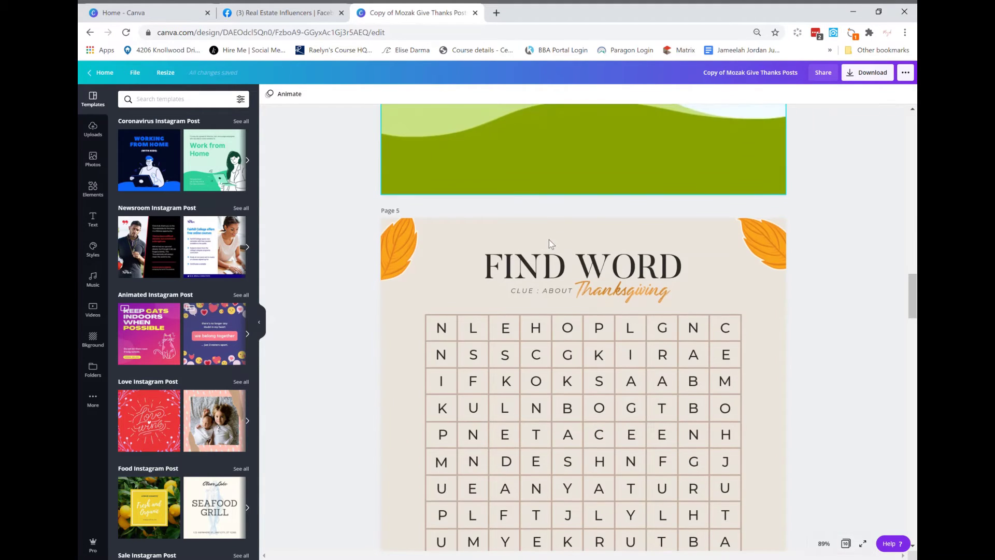
scroll(551, 243, "down", 19)
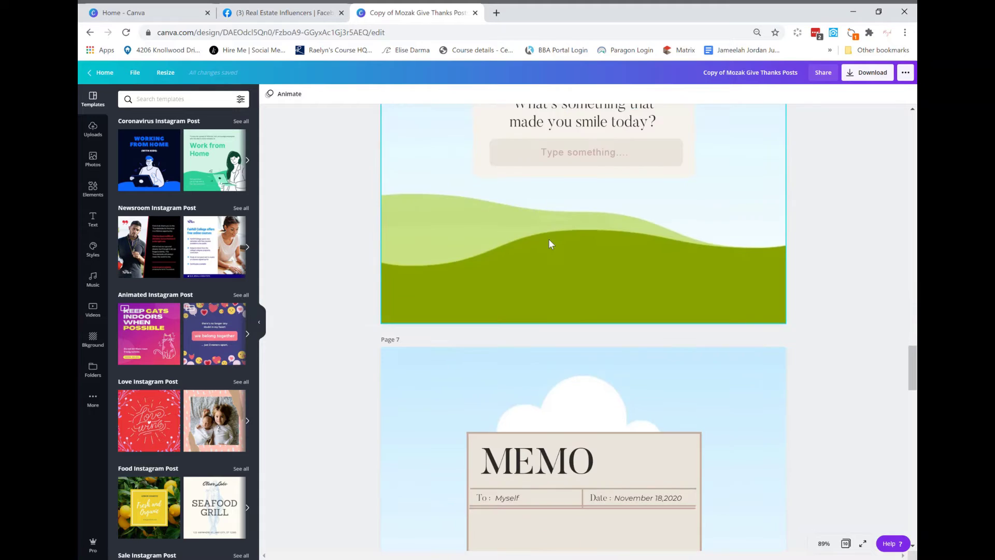
scroll(549, 240, "down", 15)
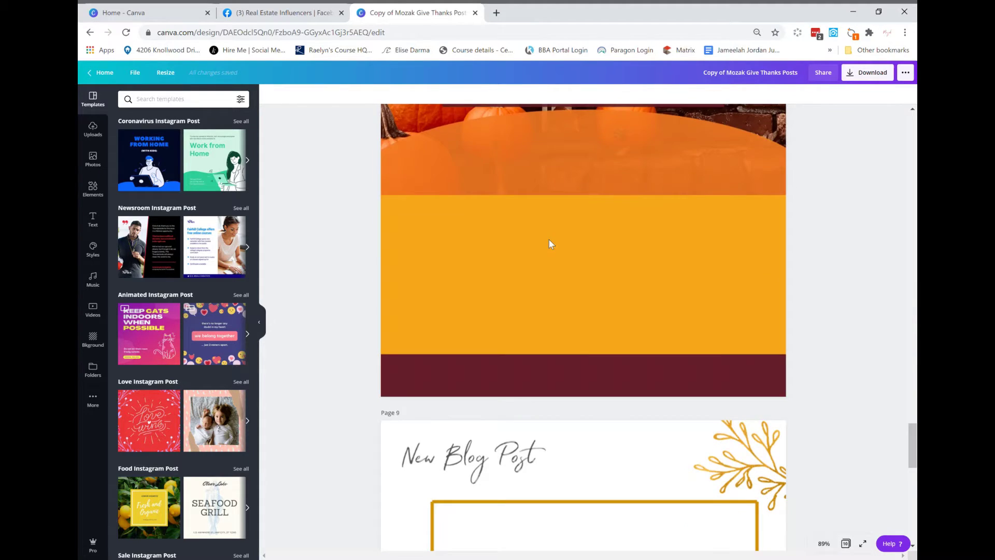
scroll(549, 239, "up", 3)
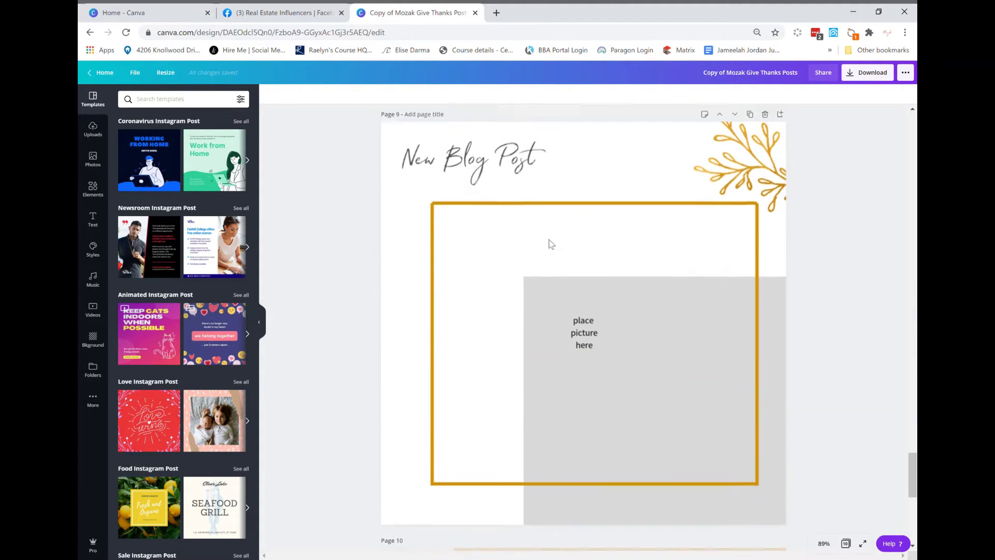
scroll(549, 239, "down", 1)
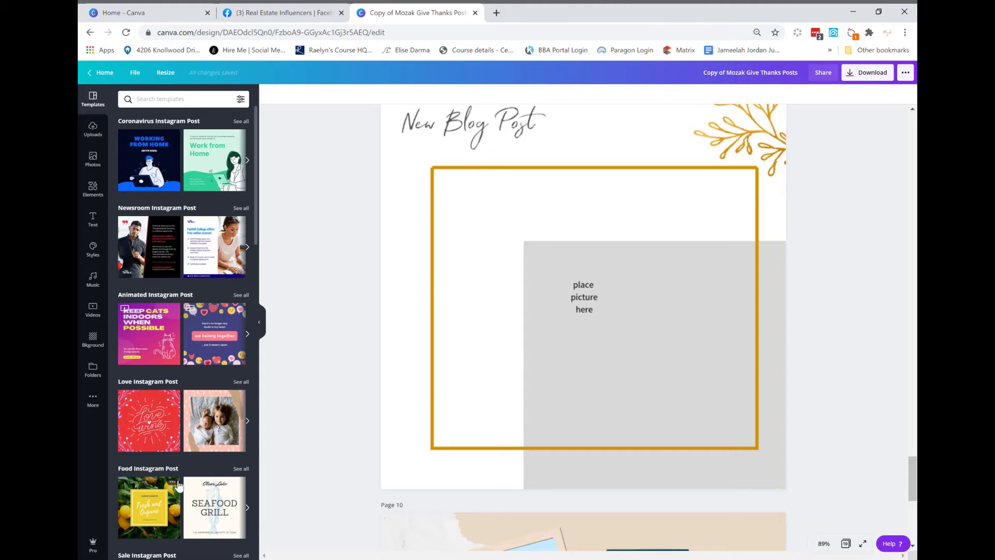
- Search the saved folders for 'than' and open the Thanksgiving folder of images
left_click(96, 376)
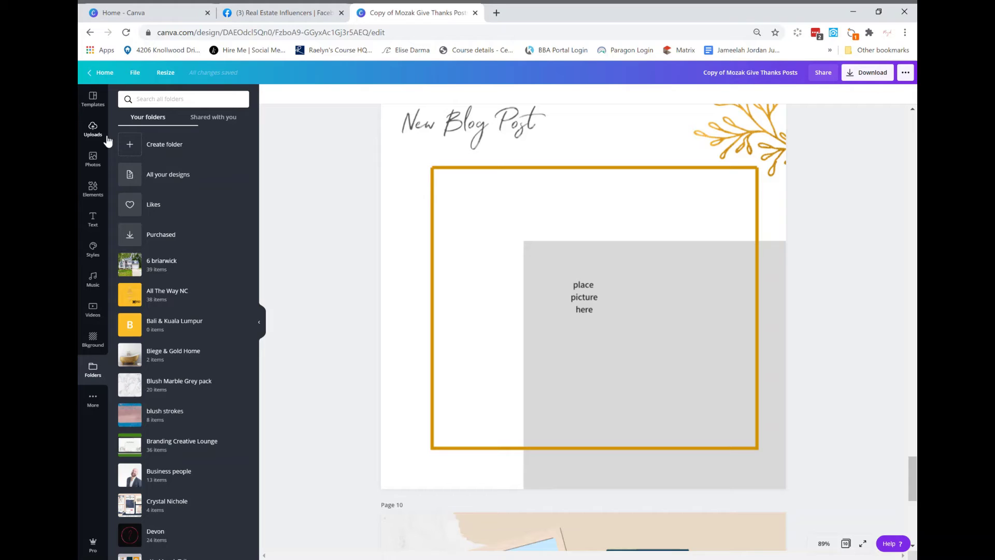
scroll(242, 411, "down", 1)
scroll(241, 410, "down", 3)
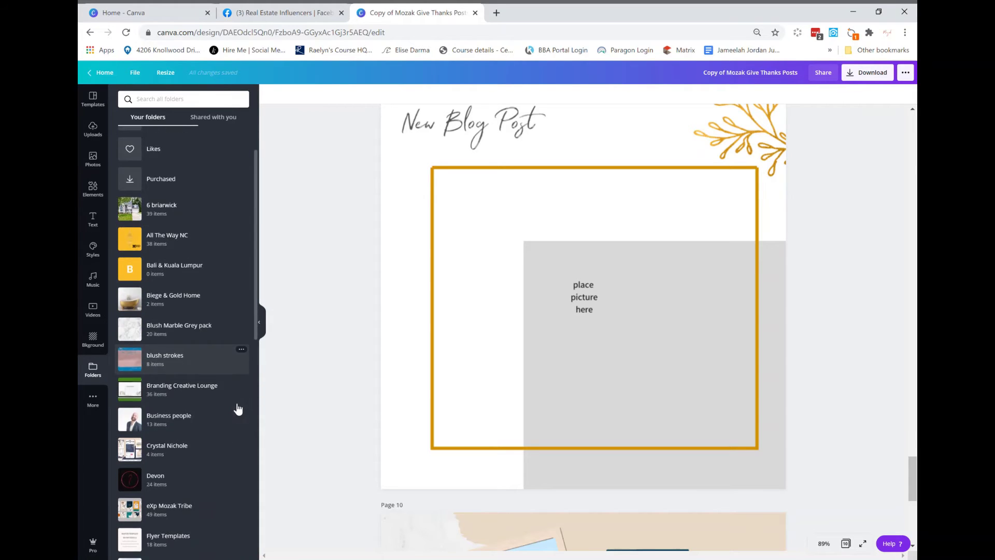
scroll(225, 311, "up", 1)
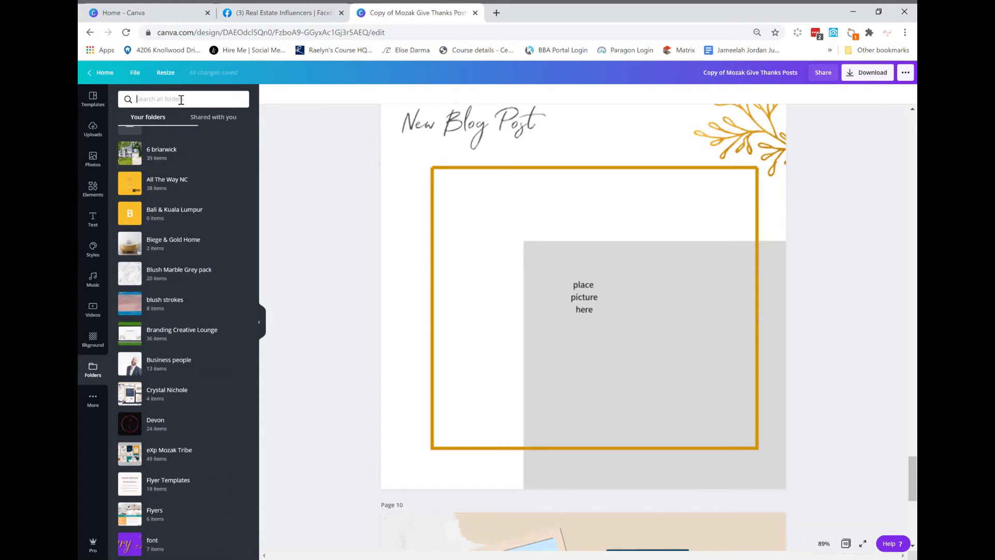
left_click(181, 99)
type("than")
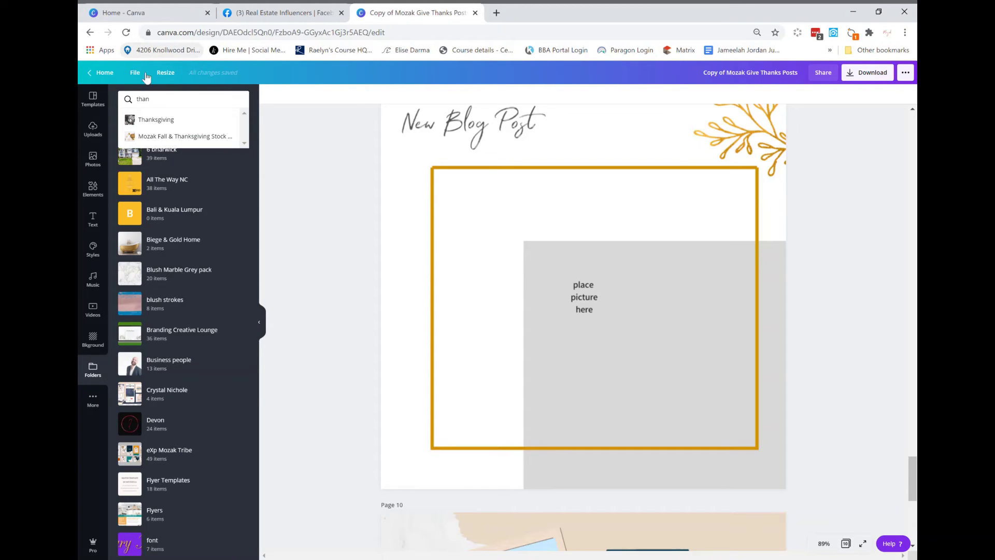
left_click(184, 122)
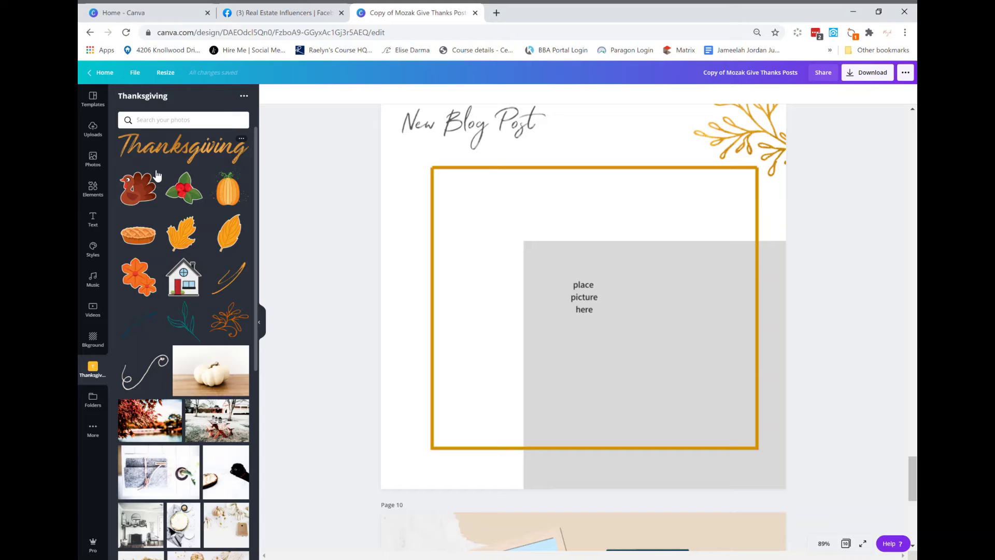
scroll(187, 400, "down", 3)
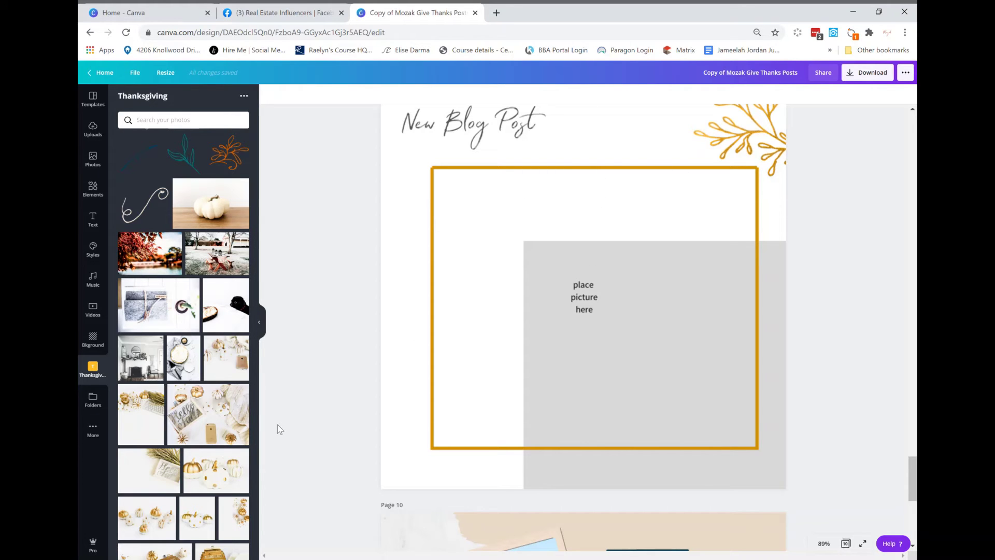
- Add the polka-dot pumpkin photo and roughly move and resize it toward the lower-right
left_click(213, 368)
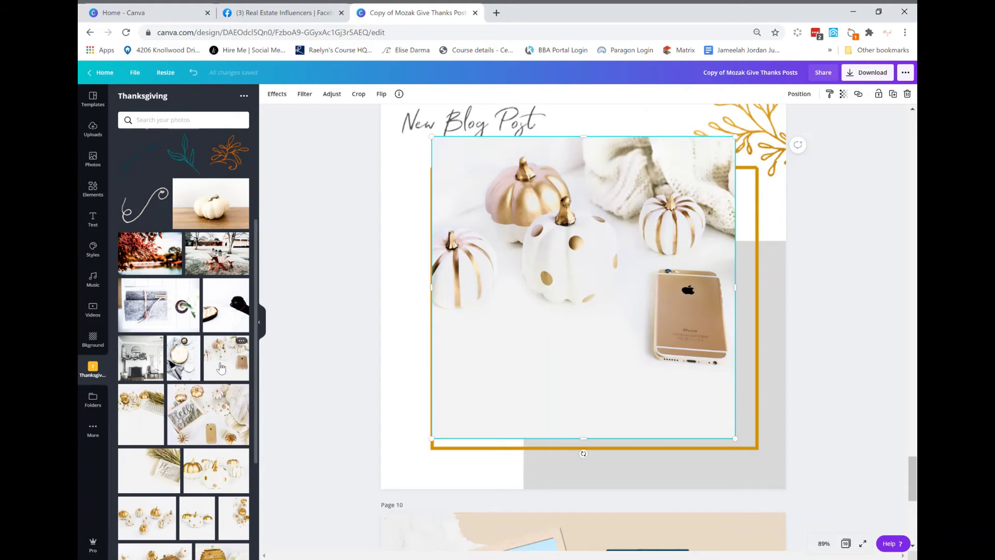
left_click_drag(649, 233, 703, 282)
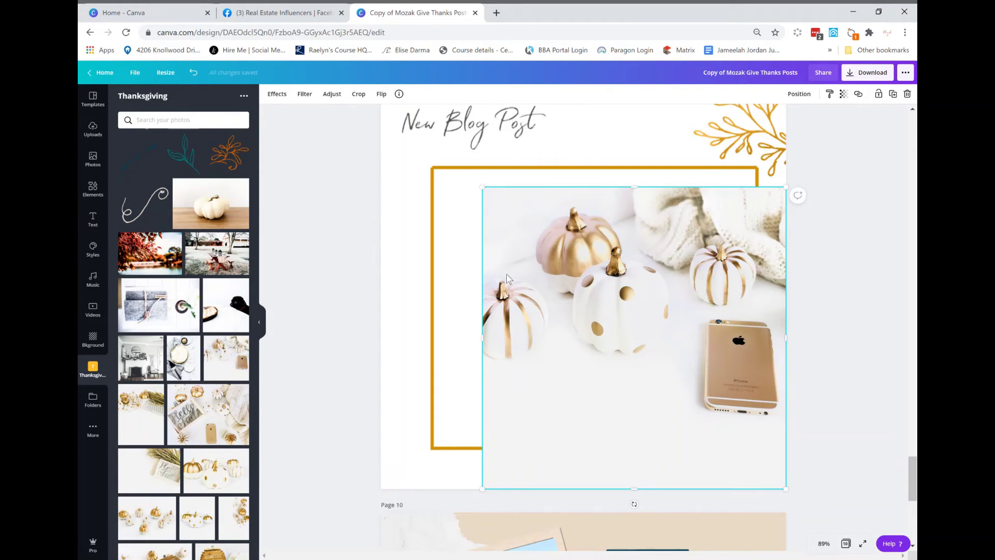
left_click_drag(510, 327, 530, 326)
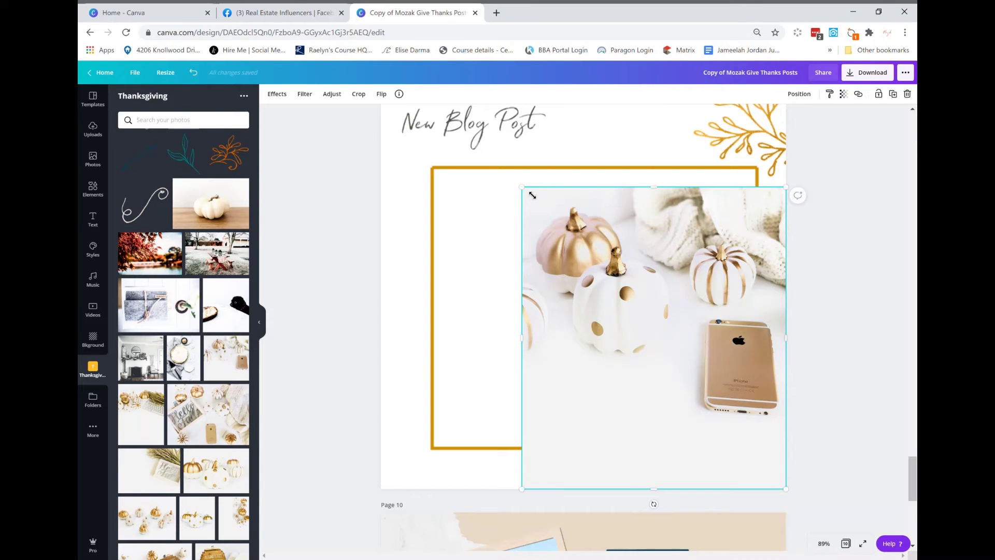
left_click_drag(529, 195, 524, 294)
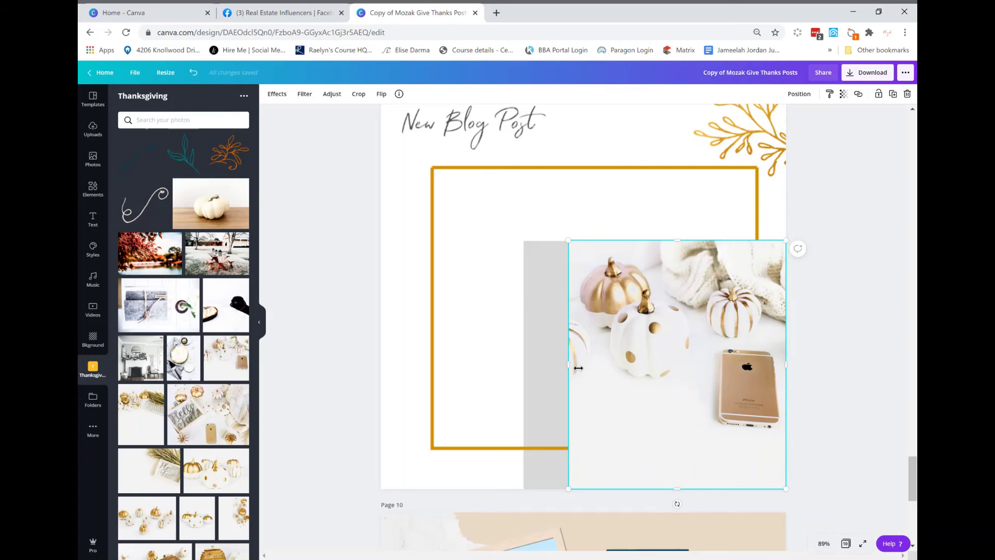
left_click_drag(569, 365, 538, 366)
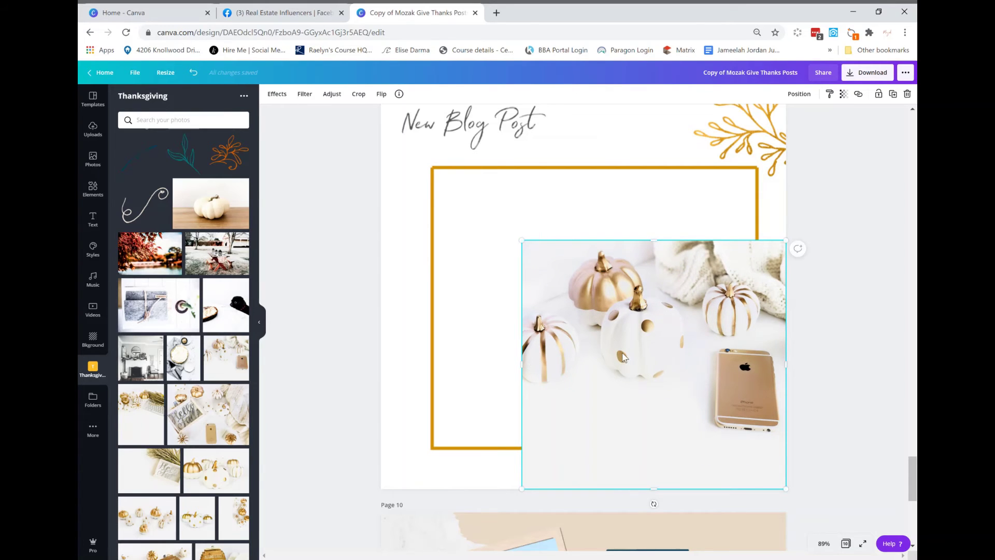
left_click(590, 193)
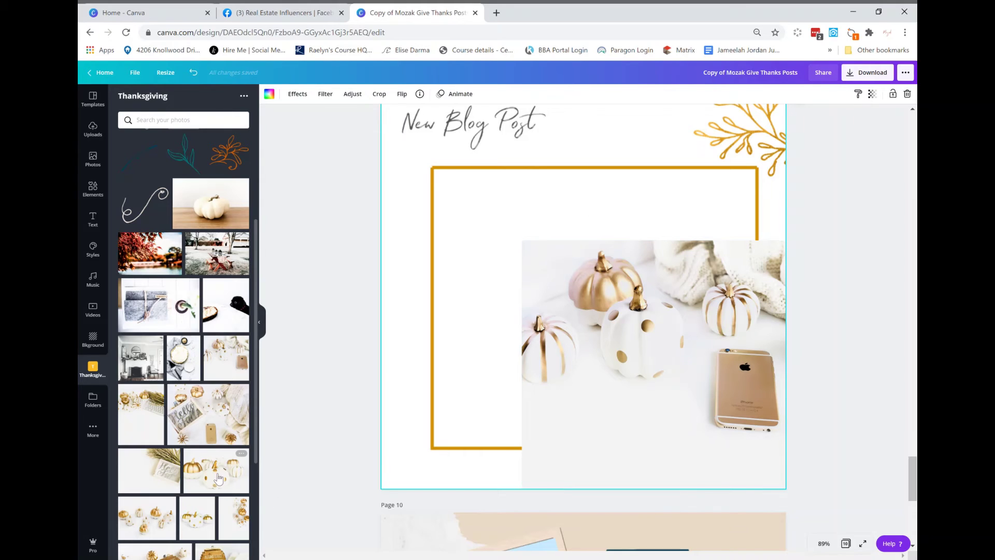
- Place the pumpkin photo into the lower-right frame, stretched down to the page bottom
left_click_drag(216, 471, 514, 401)
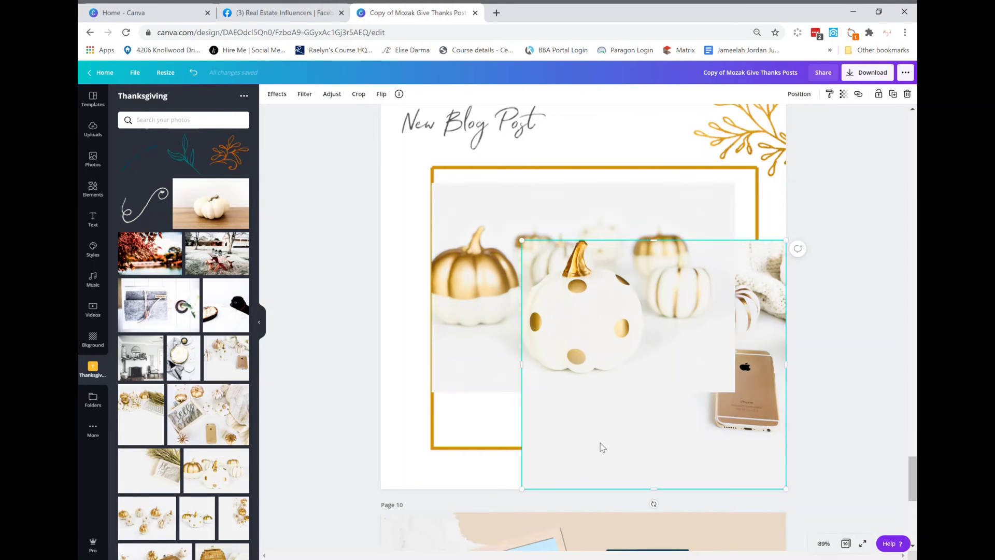
left_click(600, 445)
left_click_drag(561, 298, 612, 355)
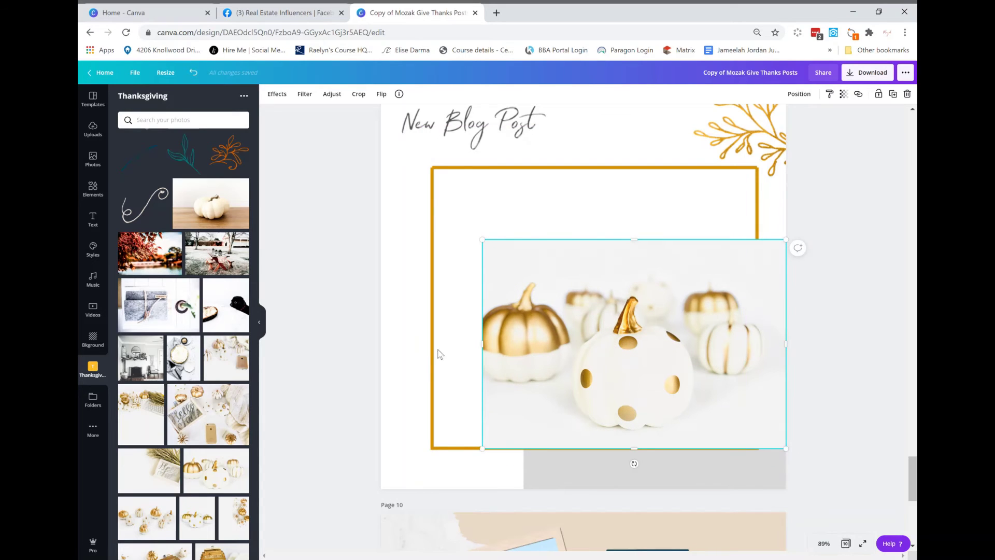
left_click_drag(485, 346, 528, 364)
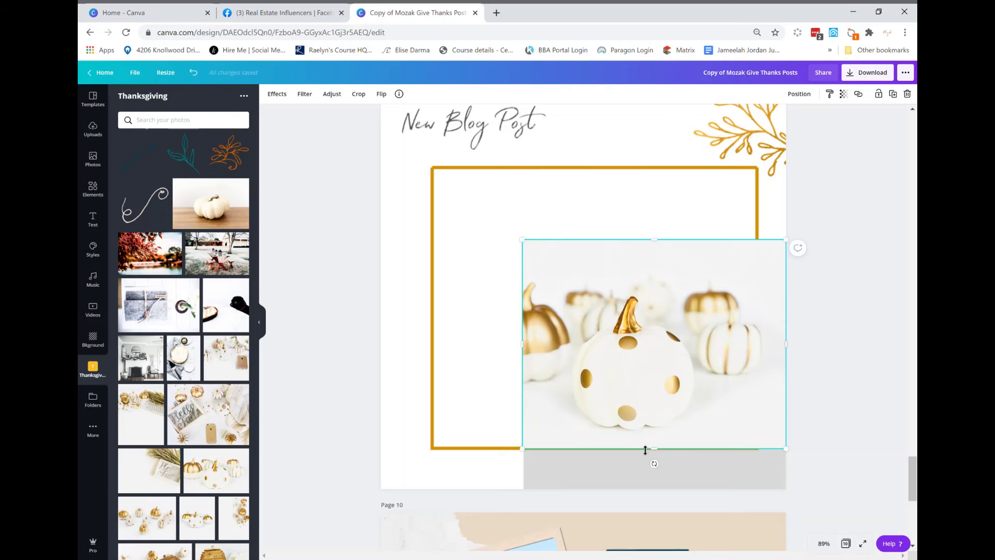
left_click_drag(645, 452, 650, 495)
- Crop the pumpkin photo, shifting the pumpkins sideways within the frame
double_click(670, 405)
left_click_drag(669, 404, 721, 403)
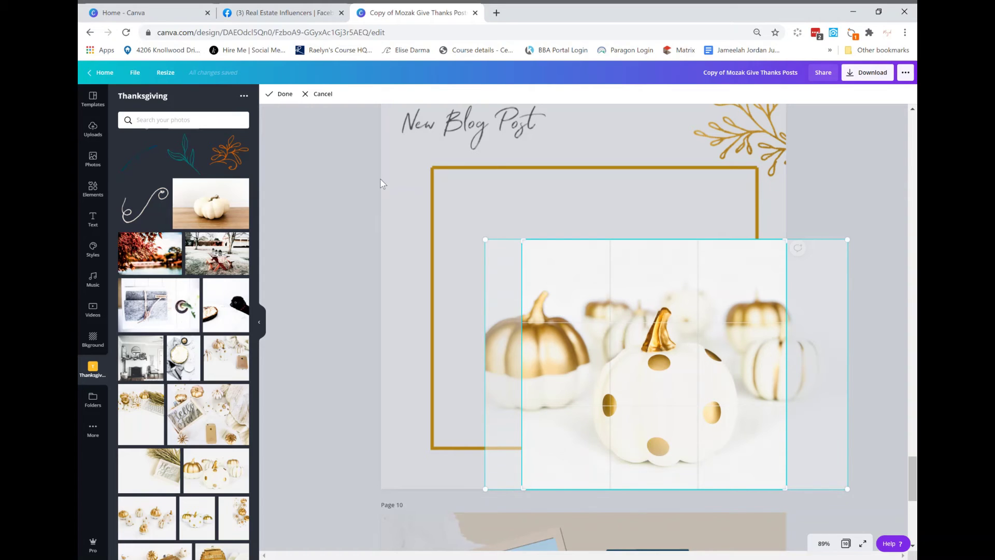
left_click(280, 94)
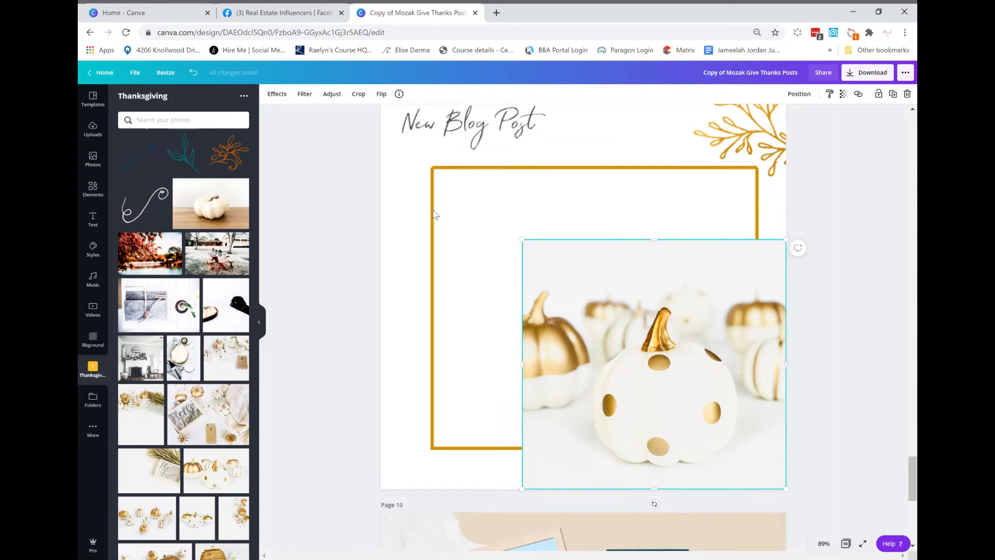
left_click(352, 291)
- Scroll down past Page 9 until the Page 10 torn-paper polaroid layout is fully visible
scroll(701, 290, "up", 2)
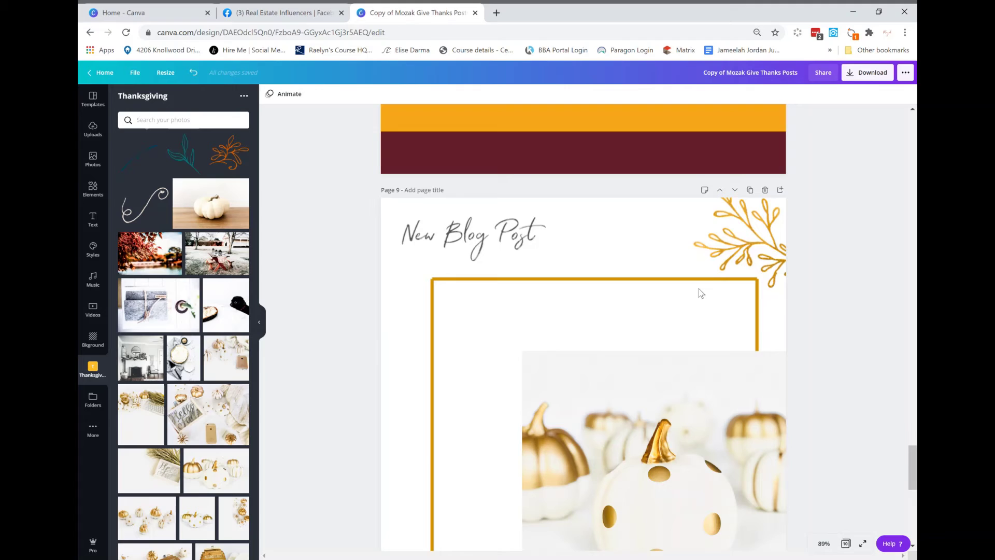
scroll(701, 291, "down", 1)
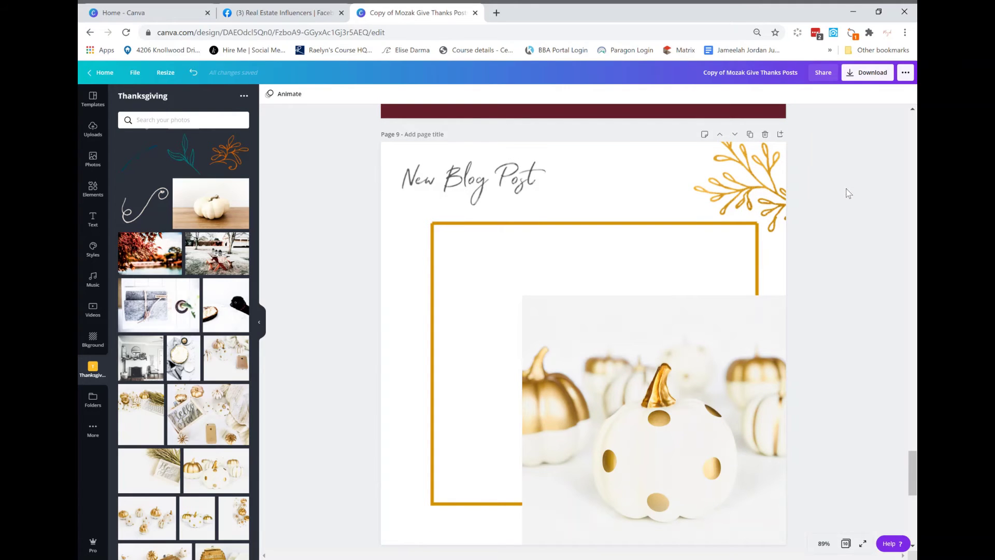
scroll(755, 243, "down", 2)
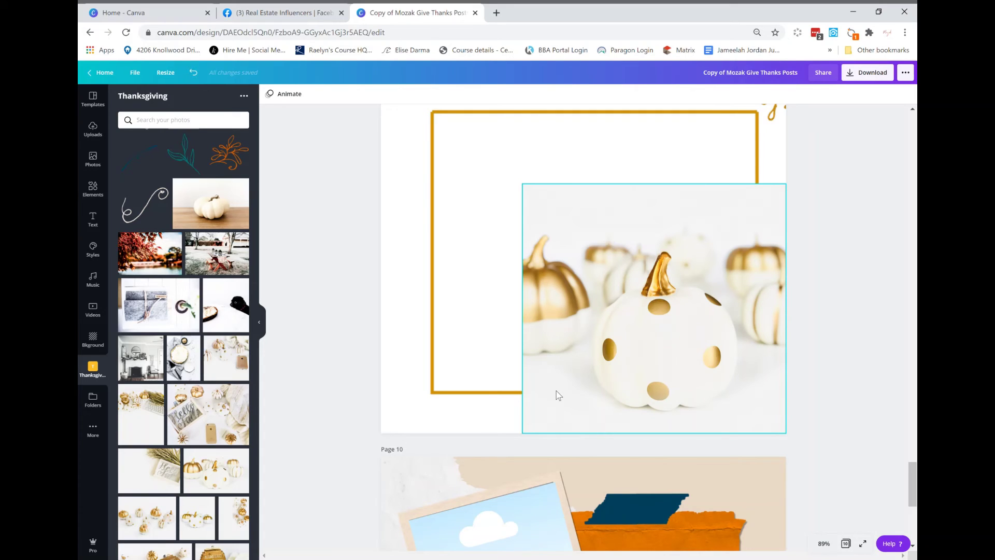
scroll(559, 396, "up", 1)
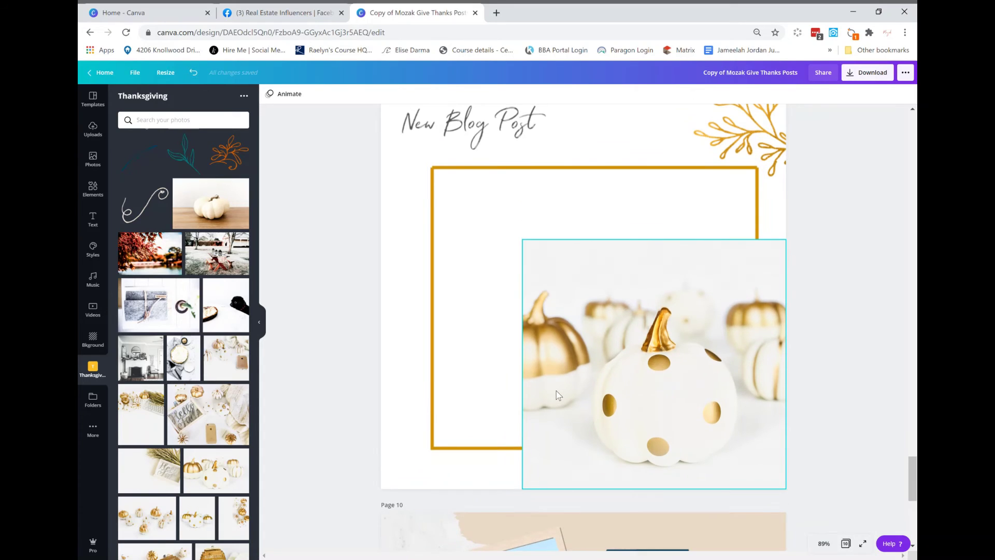
scroll(559, 396, "down", 2)
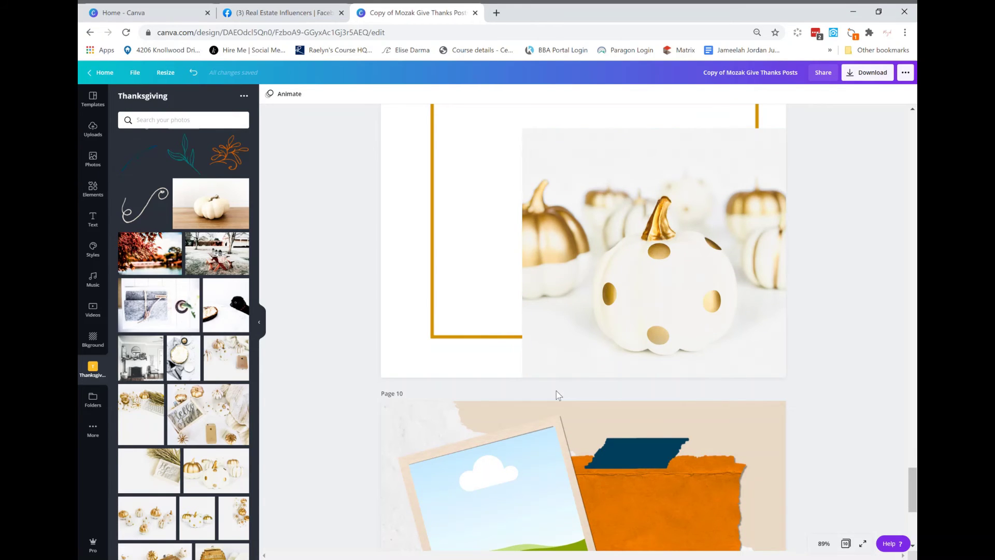
scroll(593, 444, "down", 2)
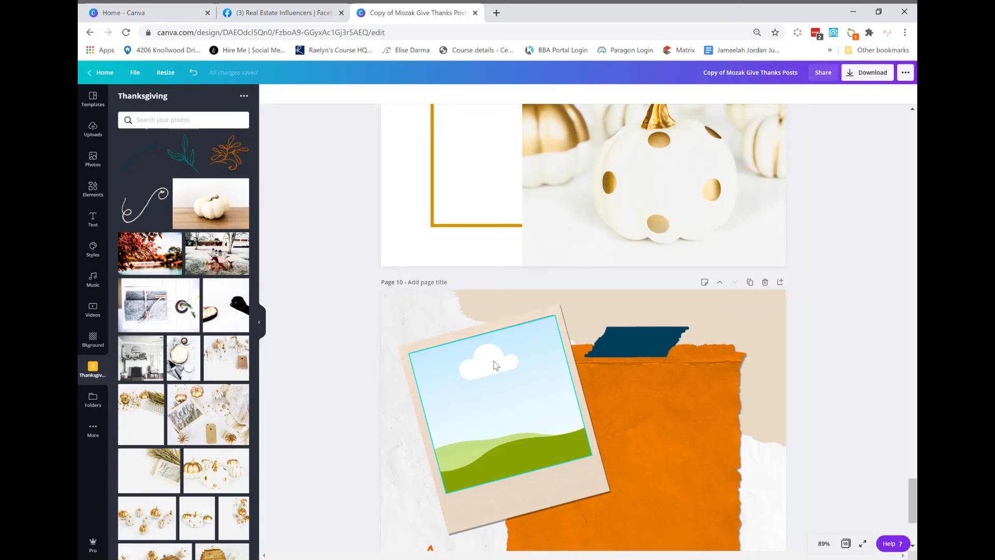
scroll(502, 418, "down", 3)
scroll(508, 408, "down", 1)
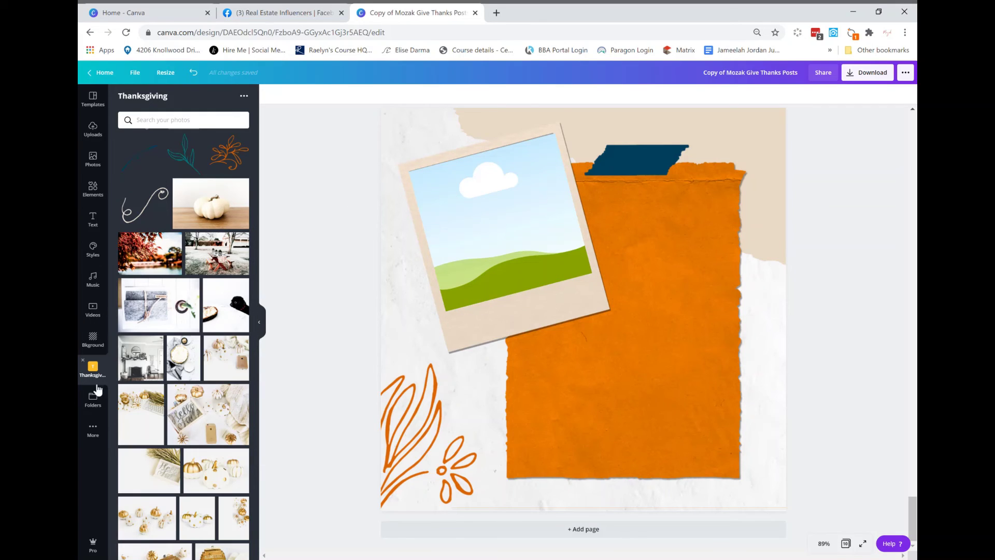
- Drag the Cinque Terre street photo from Uploads into the polaroid frame and reposition it
left_click(97, 134)
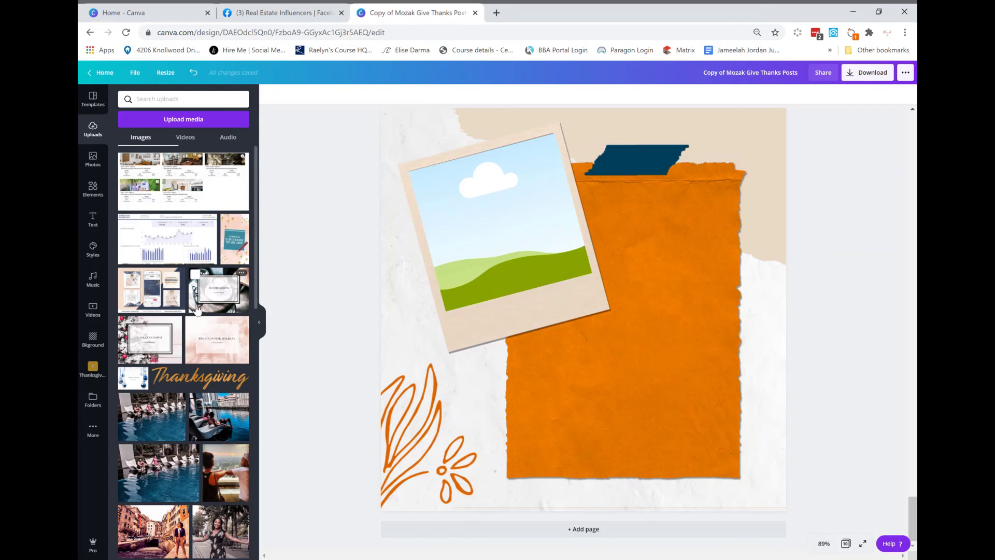
scroll(171, 423, "down", 2)
left_click_drag(173, 423, 481, 234)
double_click(487, 236)
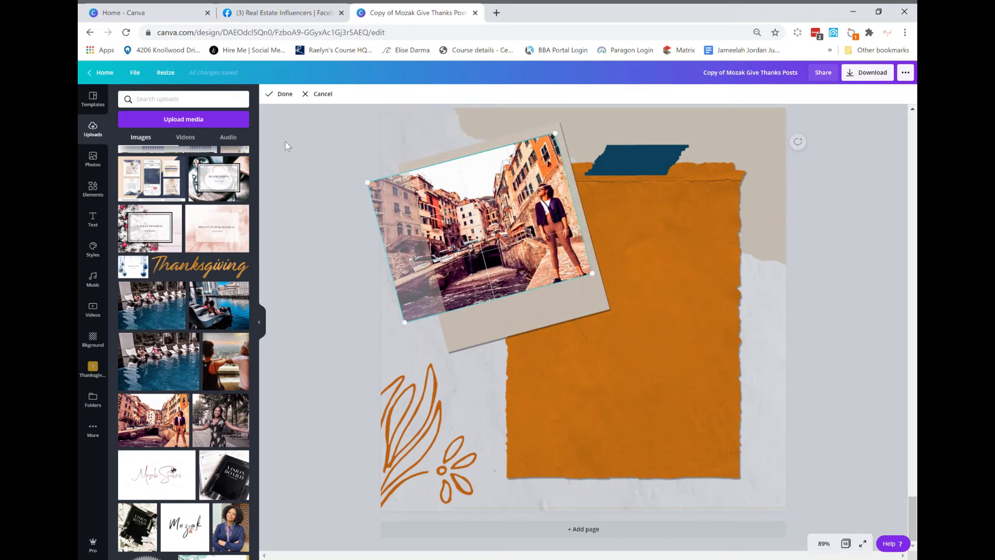
left_click(282, 99)
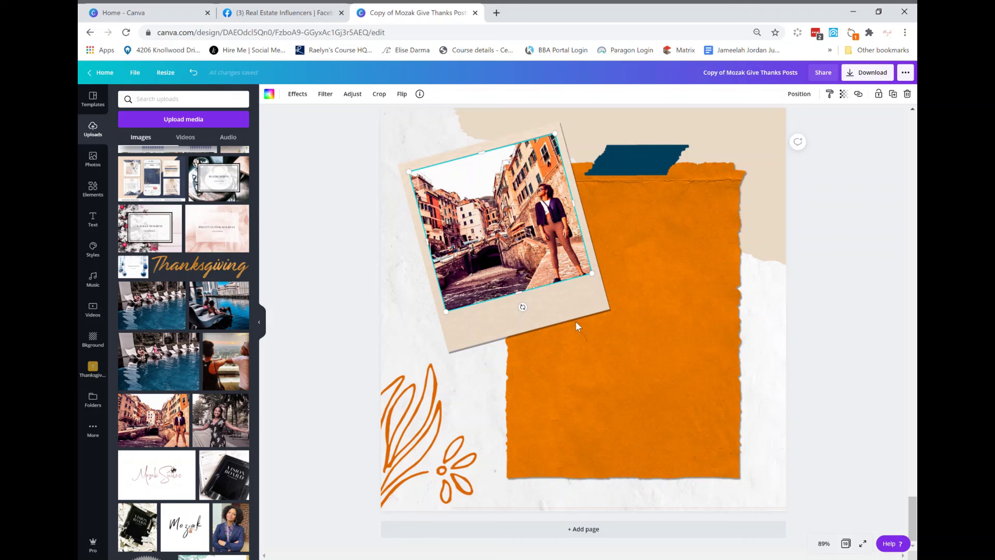
- Add a heading onto the orange torn paper, then delete it, leaving no text there
left_click(97, 228)
left_click(173, 147)
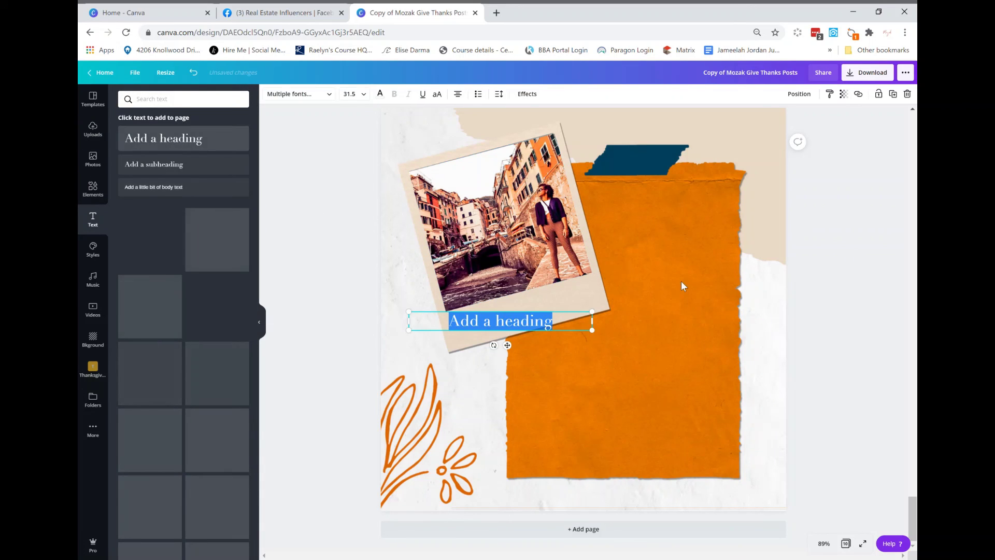
left_click_drag(507, 345, 652, 383)
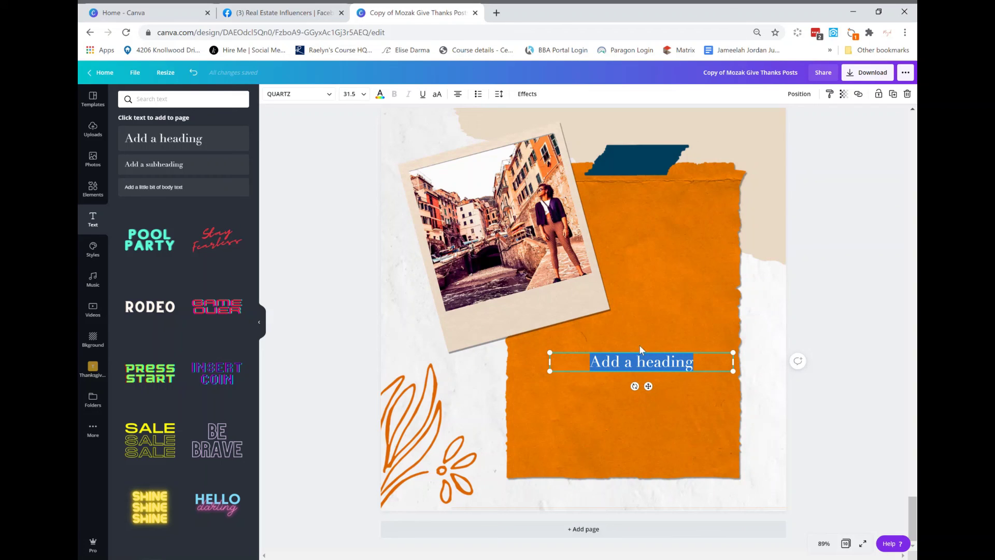
key("Escape")
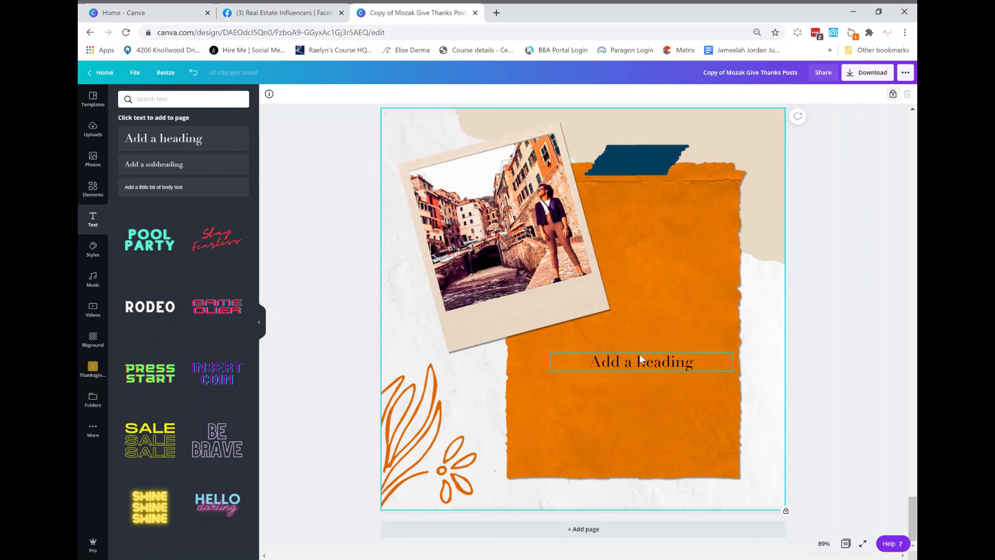
left_click(641, 358)
key("Delete")
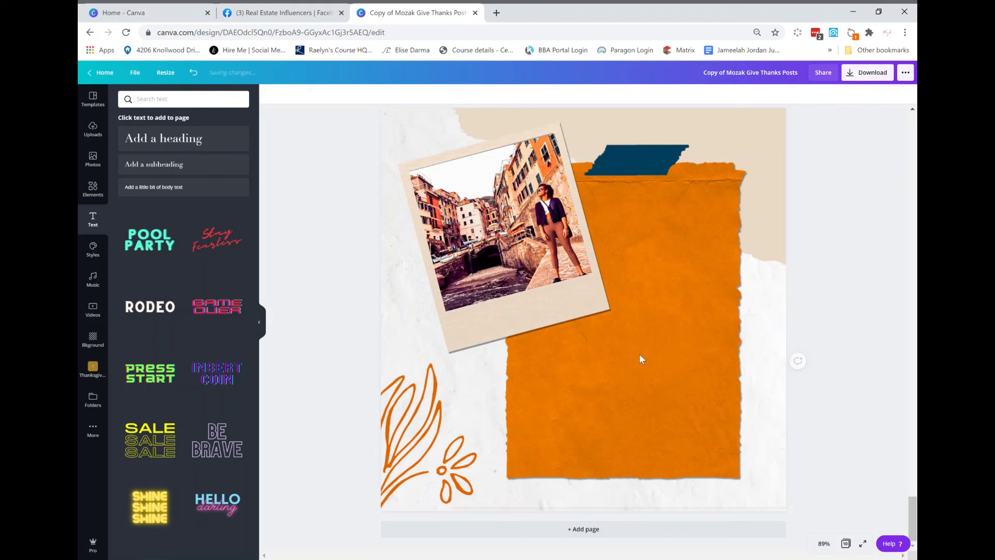